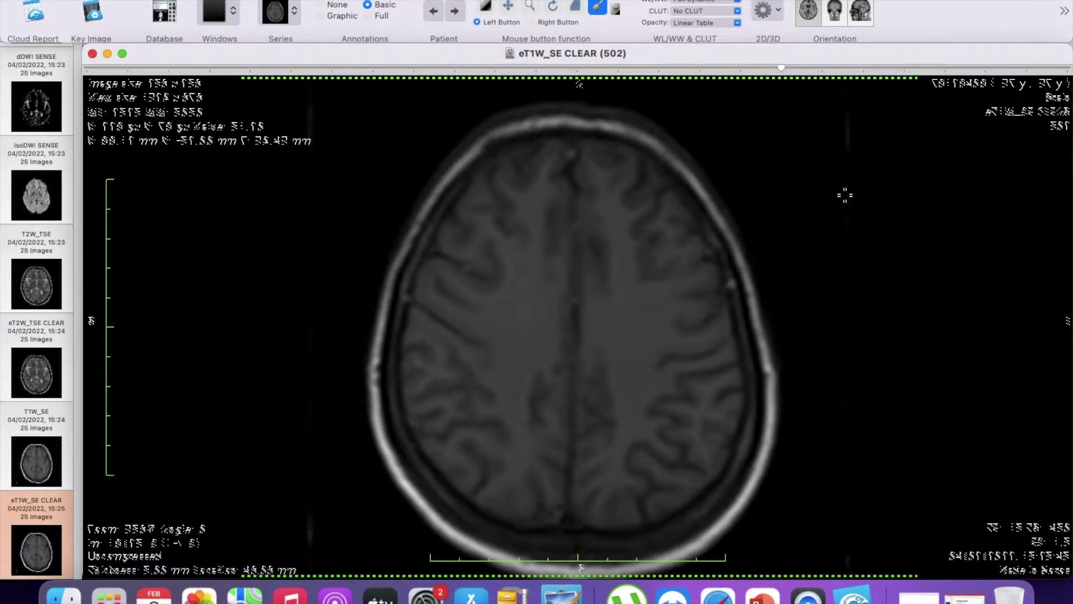
{"action": "scroll", "coordinate": [845, 195], "scroll_direction": "down", "scroll_amount": 6}
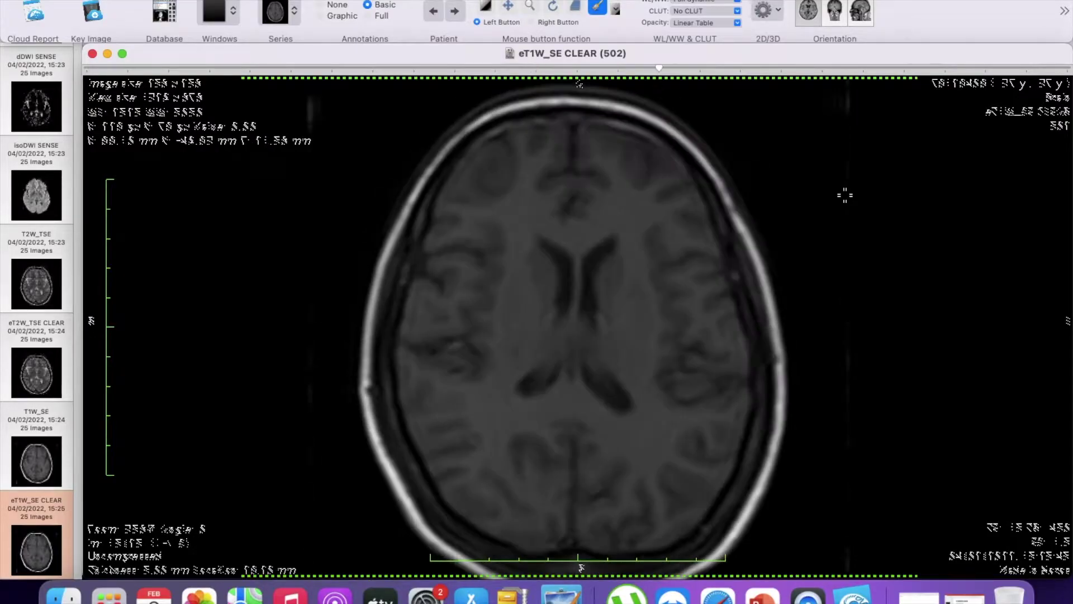
- Mark the skull edge and the retroorbital fat with red freehand arrow regions
{"action": "mouse_move", "coordinate": [752, 191]}
{"action": "left_mouse_down"}
{"action": "mouse_move", "coordinate": [753, 173]}
{"action": "mouse_move", "coordinate": [760, 192]}
{"action": "mouse_move", "coordinate": [775, 195]}
{"action": "left_mouse_up"}
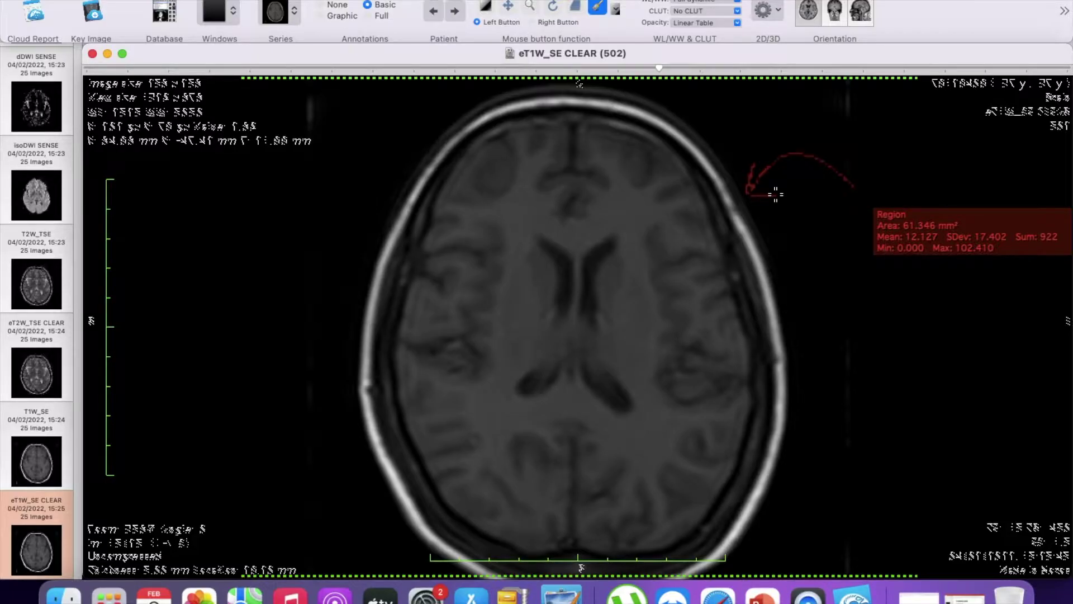
{"action": "scroll", "coordinate": [775, 195], "scroll_direction": "up", "scroll_amount": 6}
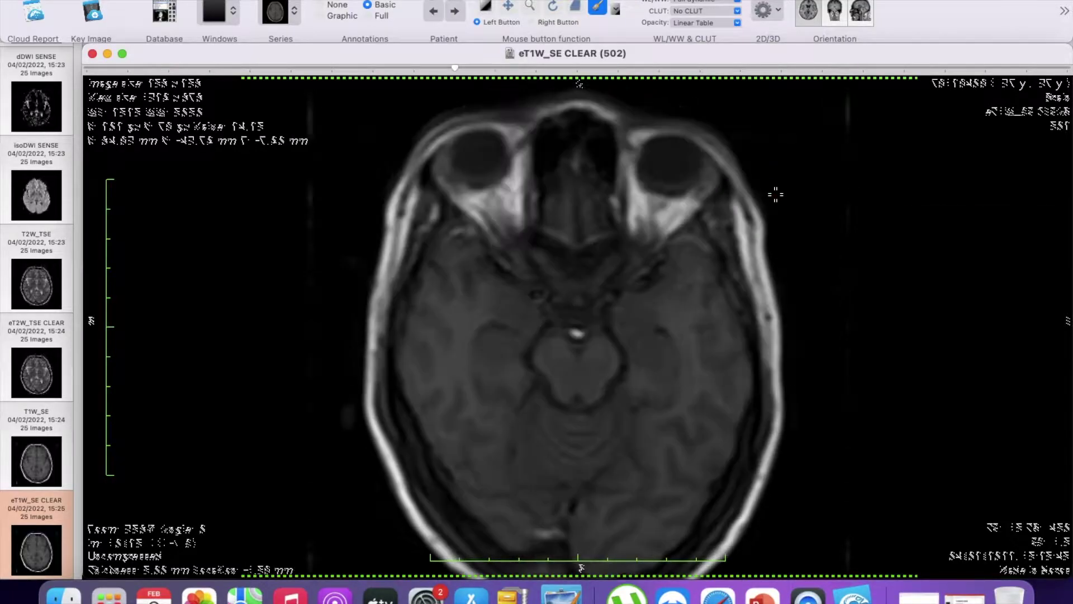
{"action": "mouse_move", "coordinate": [813, 240]}
{"action": "left_mouse_down"}
{"action": "mouse_move", "coordinate": [733, 280]}
{"action": "mouse_move", "coordinate": [663, 225]}
{"action": "mouse_move", "coordinate": [681, 217]}
{"action": "left_mouse_up"}
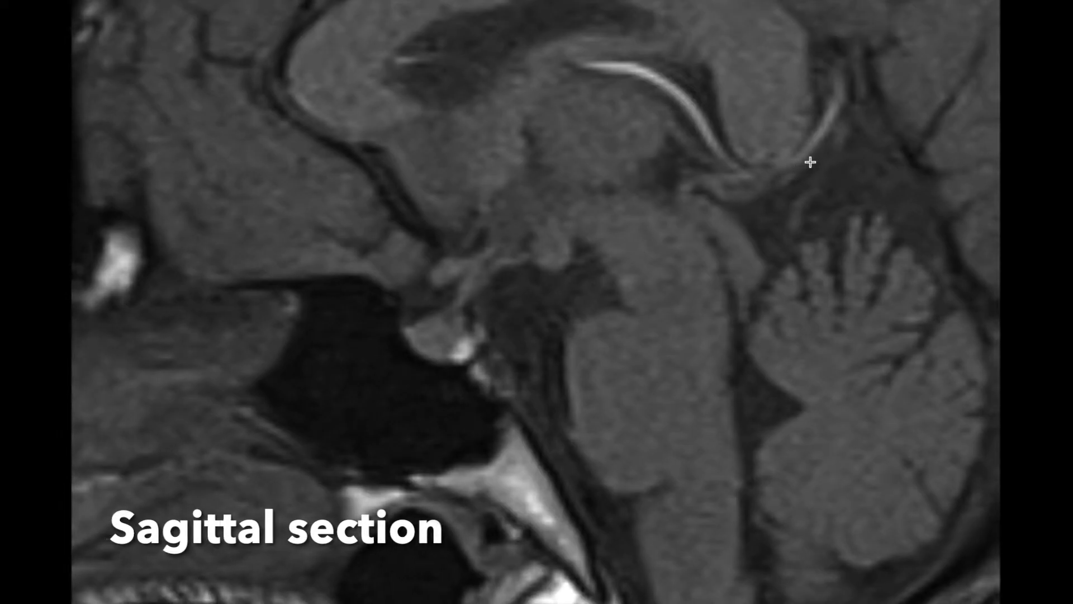
- Draw a dashed box over the sella and shift it onto the posterior pituitary
{"action": "left_click_drag", "start_coordinate": [773, 208], "coordinate": [322, 413]}
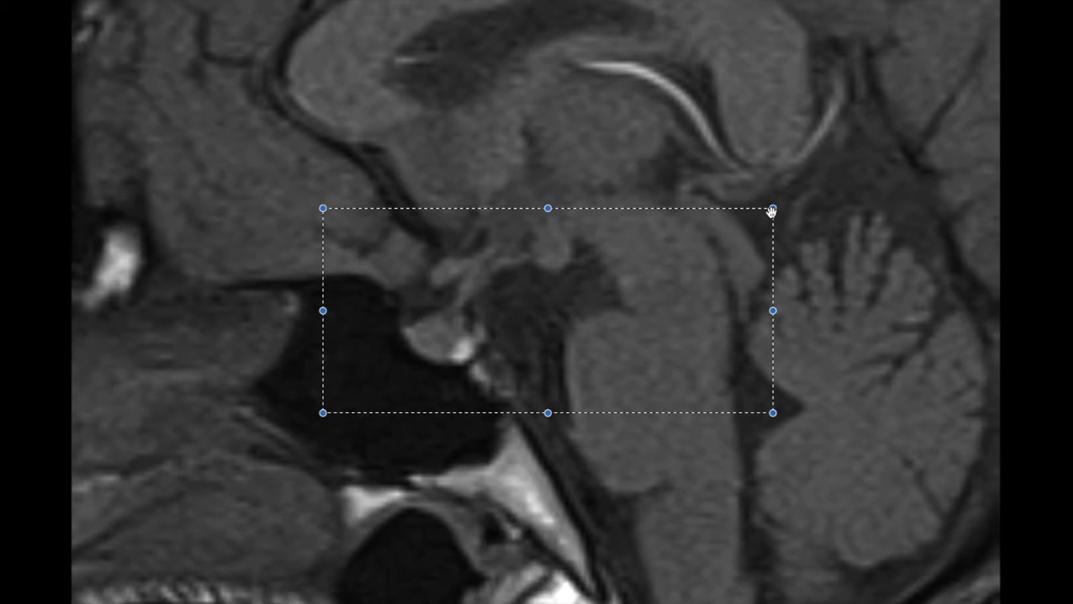
{"action": "left_click_drag", "start_coordinate": [769, 218], "coordinate": [629, 241]}
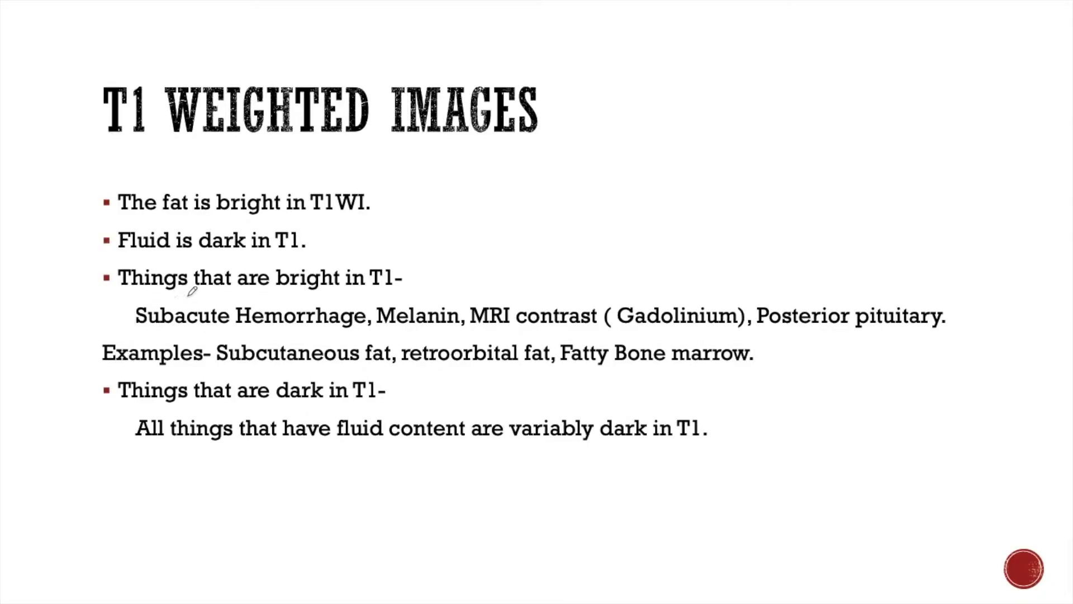
- Underline 'bright', Subacute Hemorrhage, Melanin and Gadolinium in red, then advance a slide
{"action": "left_click_drag", "start_coordinate": [279, 288], "coordinate": [336, 286]}
{"action": "left_click_drag", "start_coordinate": [207, 328], "coordinate": [311, 330]}
{"action": "left_click_drag", "start_coordinate": [394, 330], "coordinate": [466, 331]}
{"action": "left_click_drag", "start_coordinate": [558, 328], "coordinate": [666, 329]}
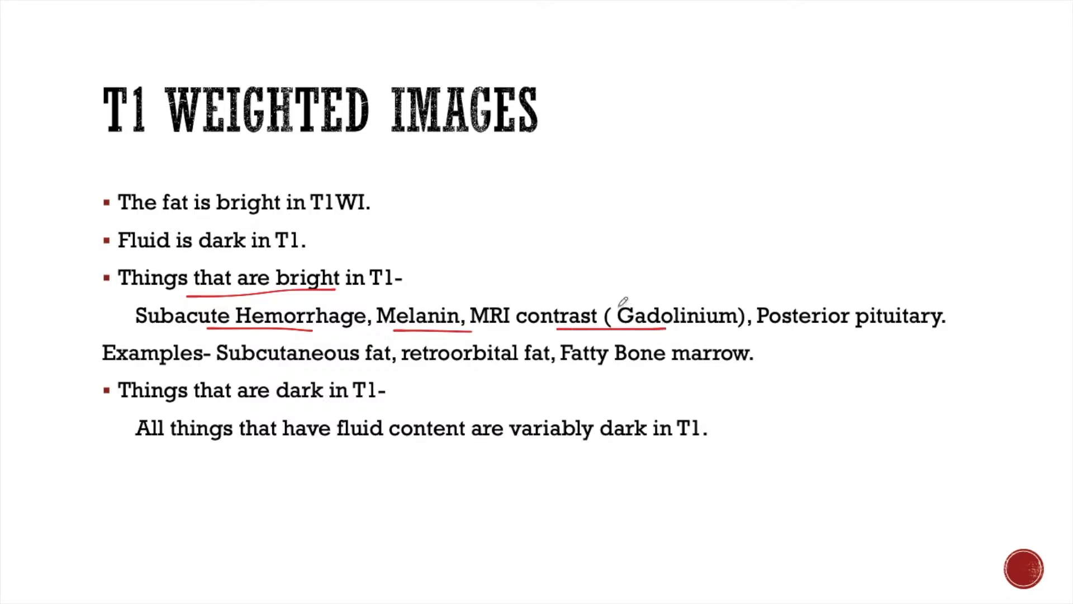
{"action": "key", "text": "Right"}
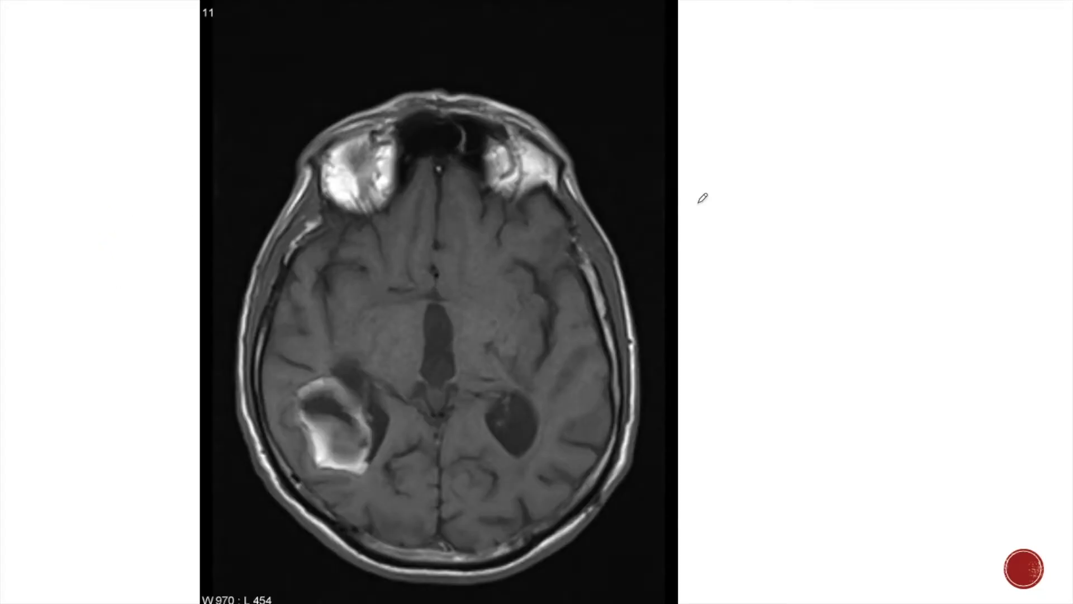
- Arrow the orbital and scalp fat, circle the hemorrhagic lesion in red, then erase the ink
{"action": "mouse_move", "coordinate": [731, 205]}
{"action": "left_mouse_down"}
{"action": "mouse_move", "coordinate": [597, 226]}
{"action": "mouse_move", "coordinate": [538, 184]}
{"action": "left_mouse_up"}
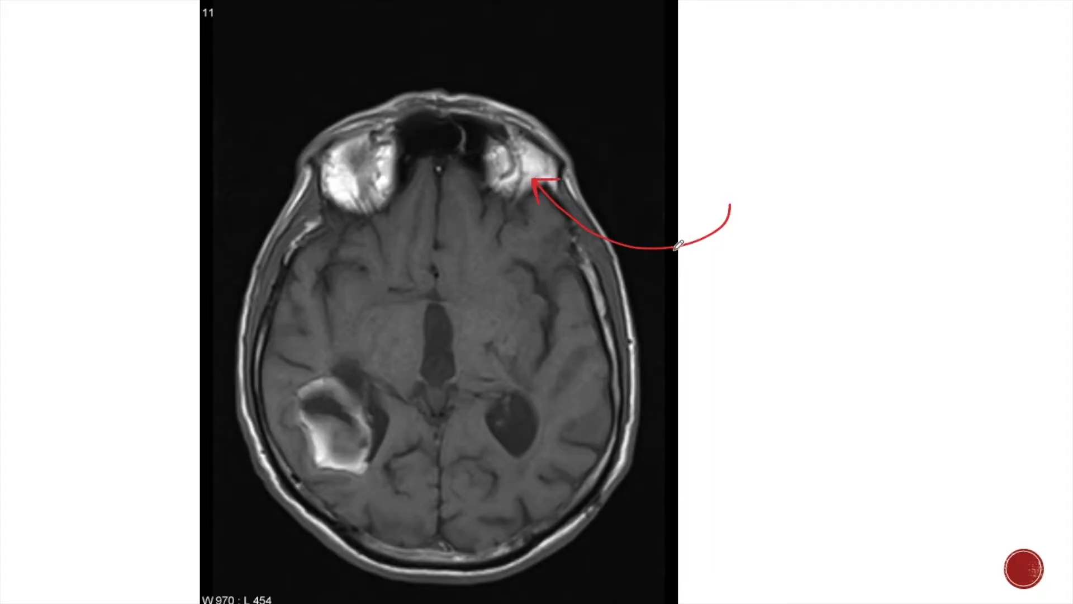
{"action": "left_click_drag", "start_coordinate": [675, 249], "coordinate": [660, 285]}
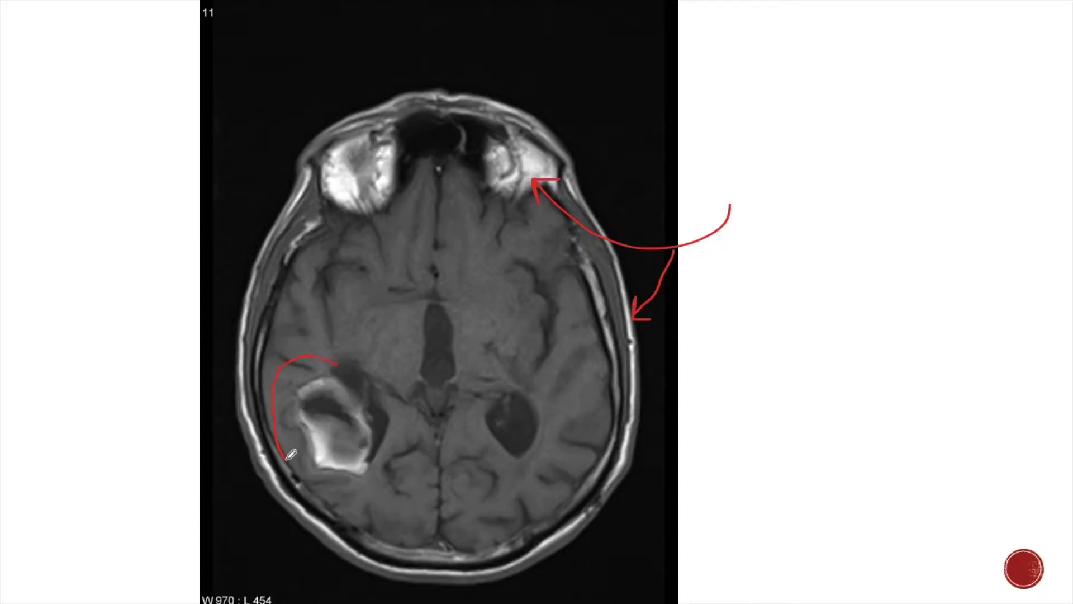
{"action": "mouse_move", "coordinate": [389, 475]}
{"action": "left_mouse_down"}
{"action": "mouse_move", "coordinate": [406, 442]}
{"action": "mouse_move", "coordinate": [398, 391]}
{"action": "mouse_move", "coordinate": [341, 354]}
{"action": "left_mouse_up"}
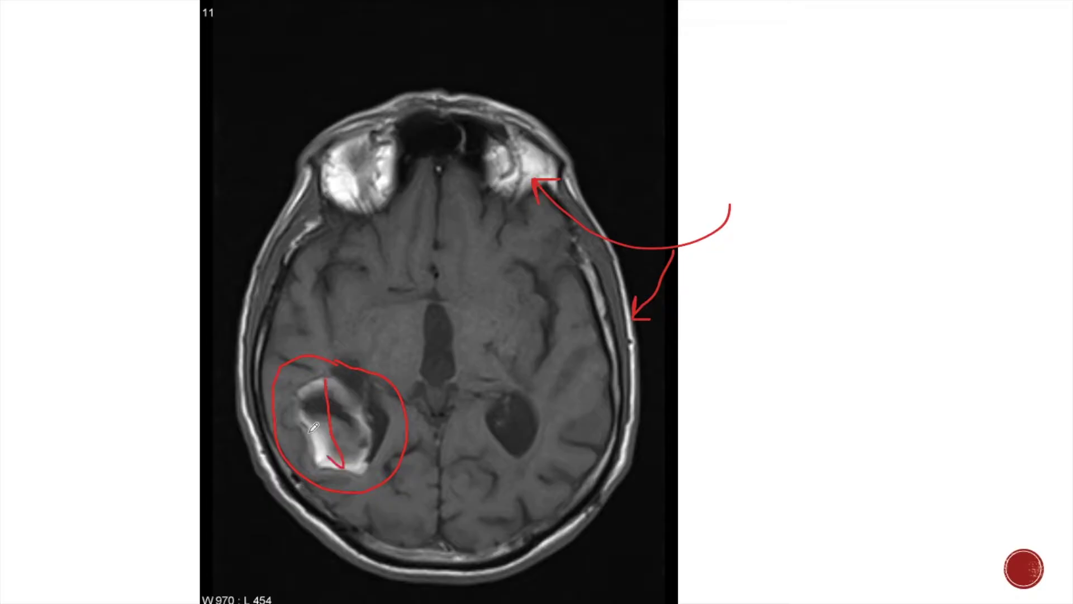
{"action": "key", "text": "e"}
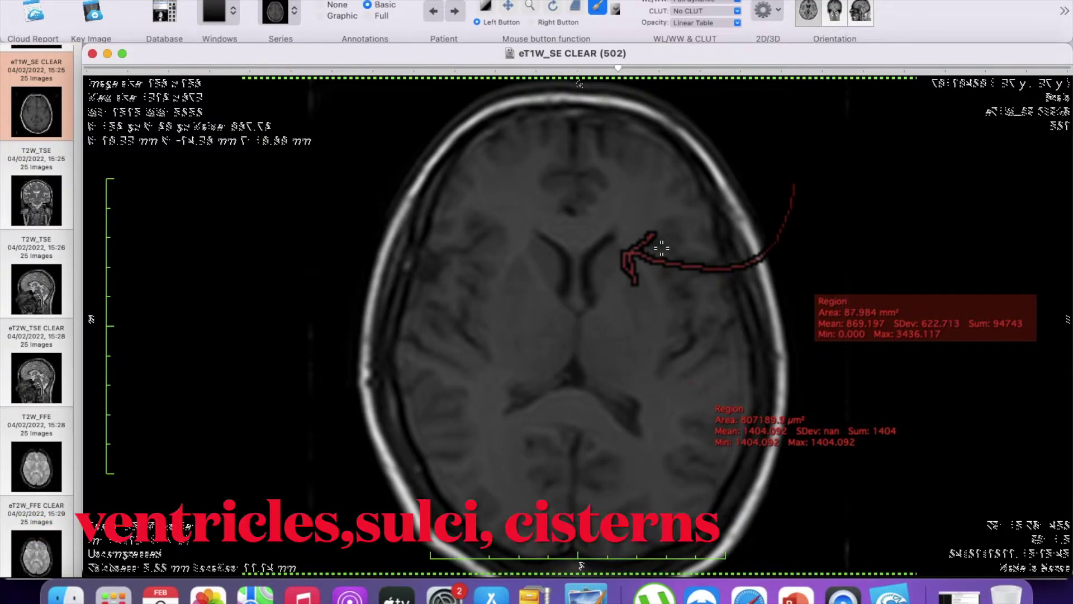
- Scroll back and forth through the eT1W_SE CLEAR slices
{"action": "scroll", "coordinate": [662, 247], "scroll_direction": "down", "scroll_amount": 2}
{"action": "scroll", "coordinate": [578, 329], "scroll_direction": "down", "scroll_amount": 1}
{"action": "scroll", "coordinate": [578, 330], "scroll_direction": "up", "scroll_amount": 3}
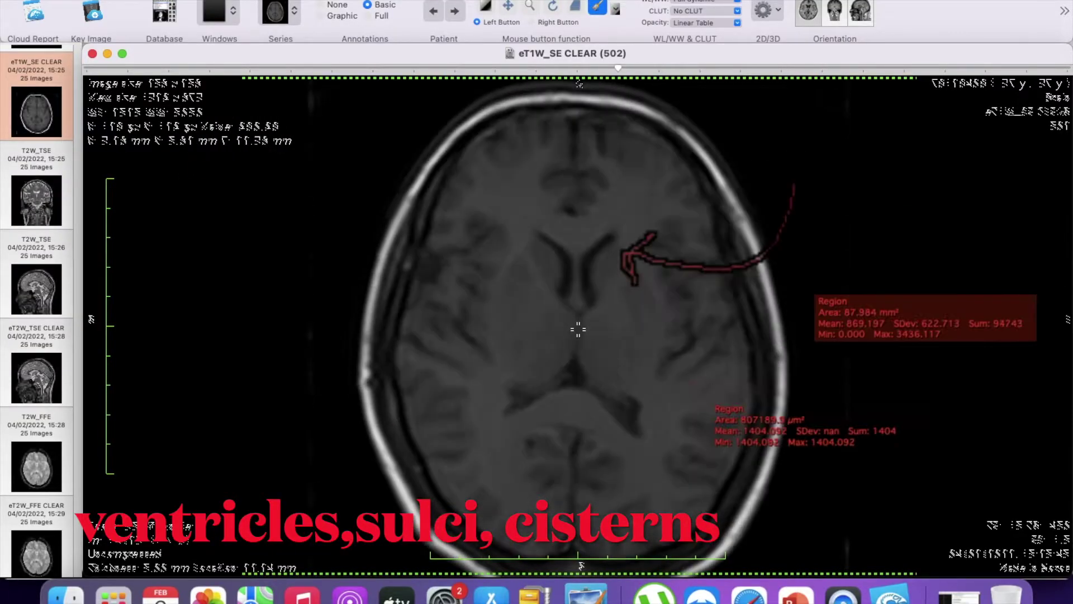
- Underline 'bright in T2' and 'most reliable' in red on the T2 slide
{"action": "mouse_move", "coordinate": [440, 368]}
{"action": "left_mouse_down"}
{"action": "mouse_move", "coordinate": [423, 260]}
{"action": "mouse_move", "coordinate": [413, 273]}
{"action": "mouse_move", "coordinate": [431, 279]}
{"action": "left_mouse_up"}
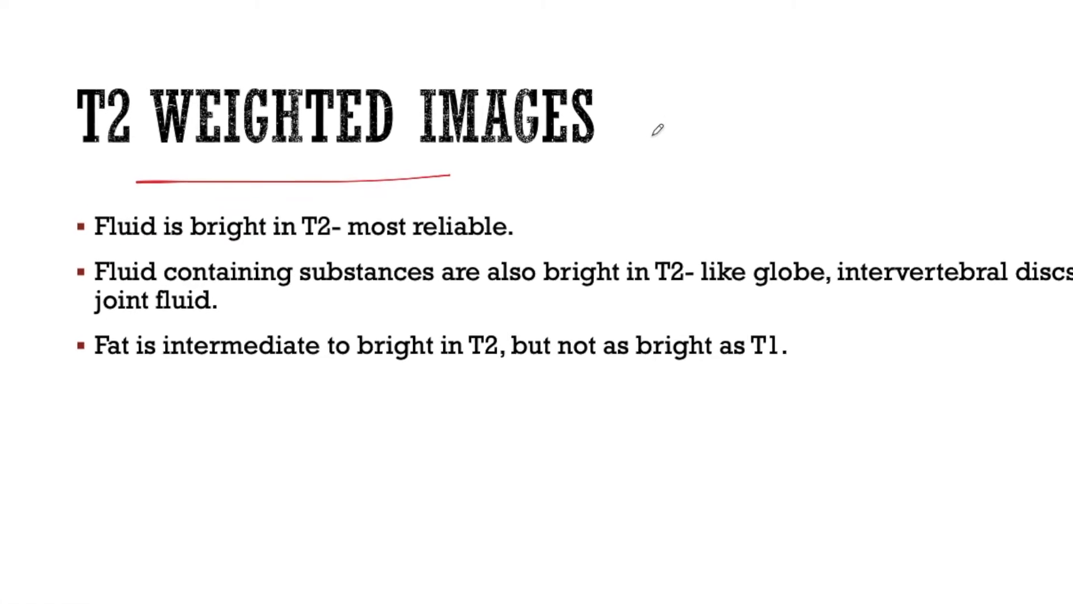
{"action": "left_click_drag", "start_coordinate": [206, 256], "coordinate": [362, 246]}
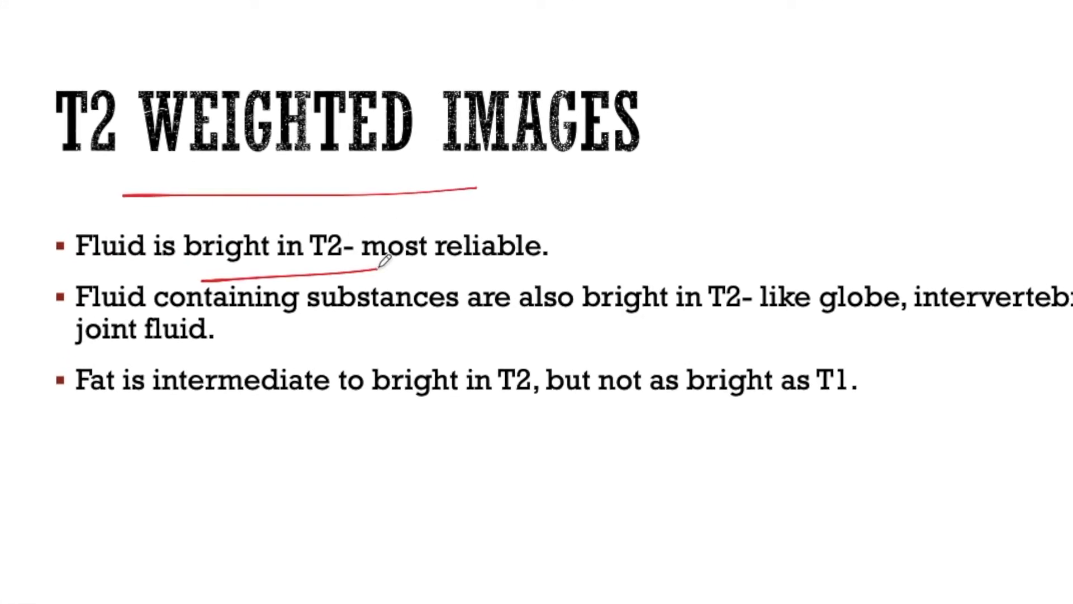
{"action": "mouse_move", "coordinate": [428, 270]}
{"action": "left_mouse_down"}
{"action": "mouse_move", "coordinate": [568, 252]}
{"action": "mouse_move", "coordinate": [503, 208]}
{"action": "left_mouse_up"}
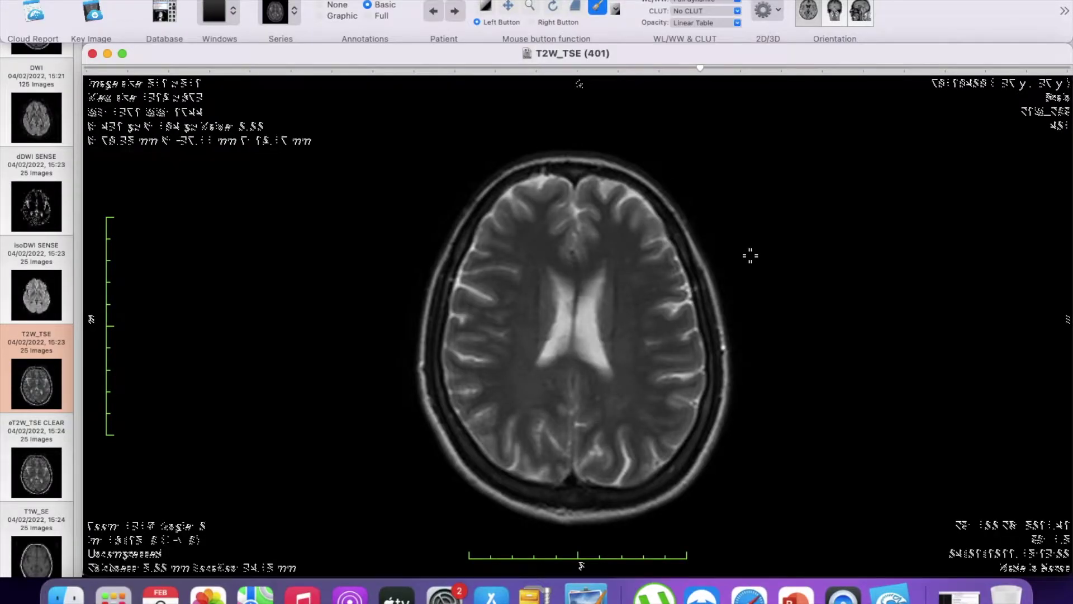
- Draw red arrow regions at the lateral ventricle and a bright sulcus on the T2 slice
{"action": "left_click_drag", "start_coordinate": [743, 273], "coordinate": [636, 297]}
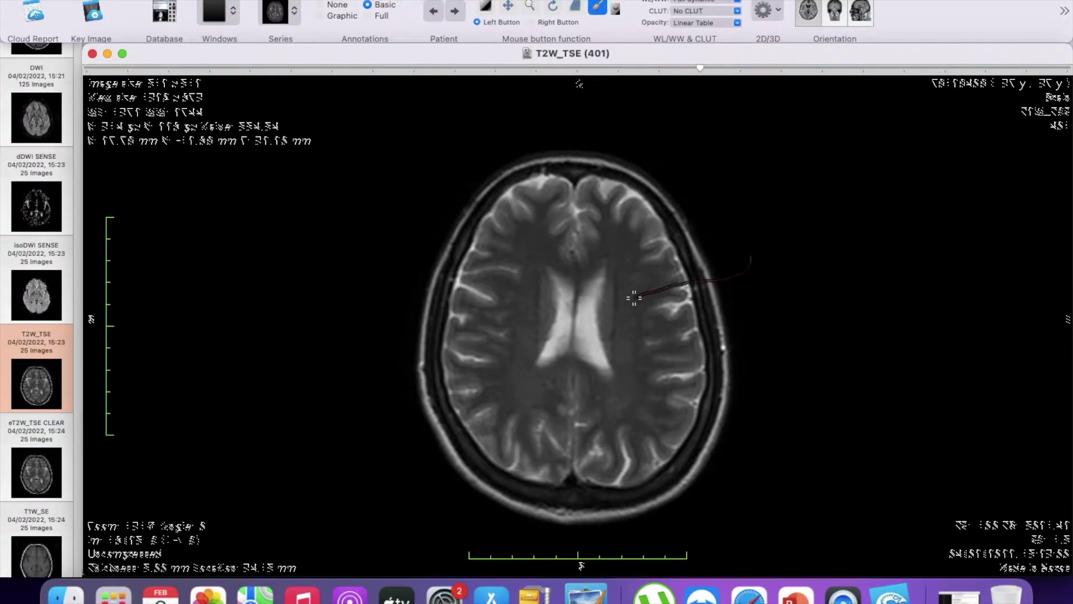
{"action": "left_click", "coordinate": [781, 393]}
{"action": "left_click_drag", "start_coordinate": [694, 380], "coordinate": [710, 368]}
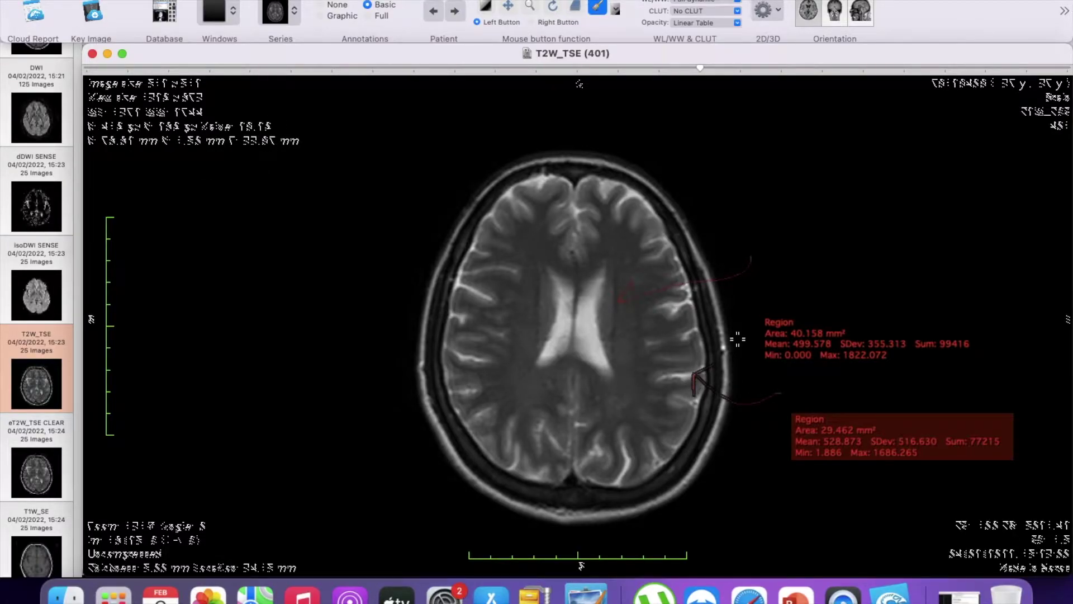
- Scroll down to the orbits and mark both eyeballs with red regions
{"action": "scroll", "coordinate": [738, 339], "scroll_direction": "down", "scroll_amount": 7}
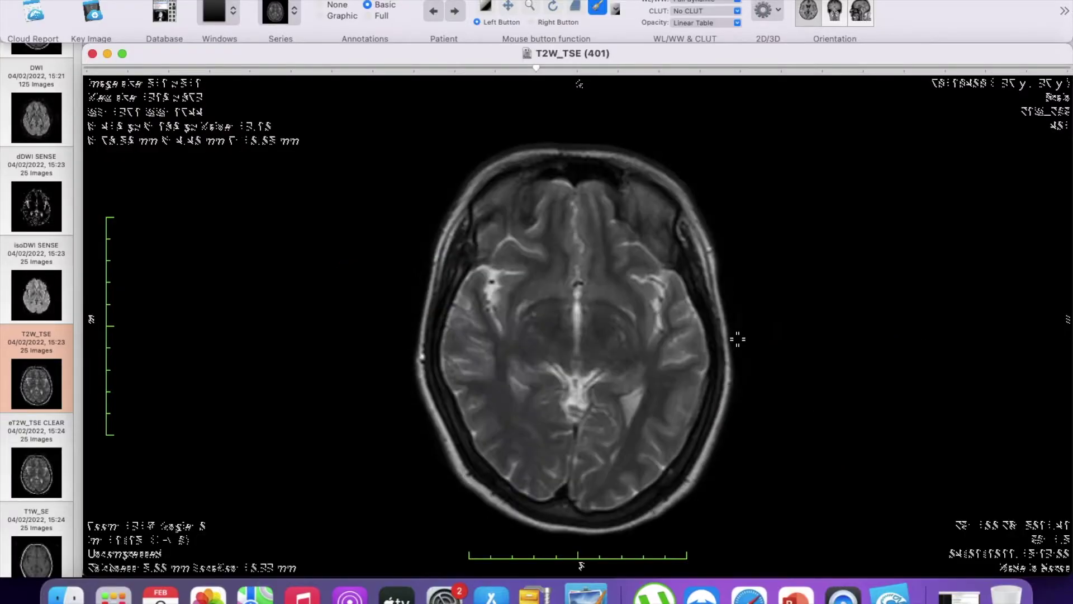
{"action": "mouse_move", "coordinate": [737, 290]}
{"action": "left_mouse_down"}
{"action": "mouse_move", "coordinate": [657, 255]}
{"action": "mouse_move", "coordinate": [634, 212]}
{"action": "mouse_move", "coordinate": [648, 210]}
{"action": "left_mouse_up"}
{"action": "left_click_drag", "start_coordinate": [477, 285], "coordinate": [508, 205]}
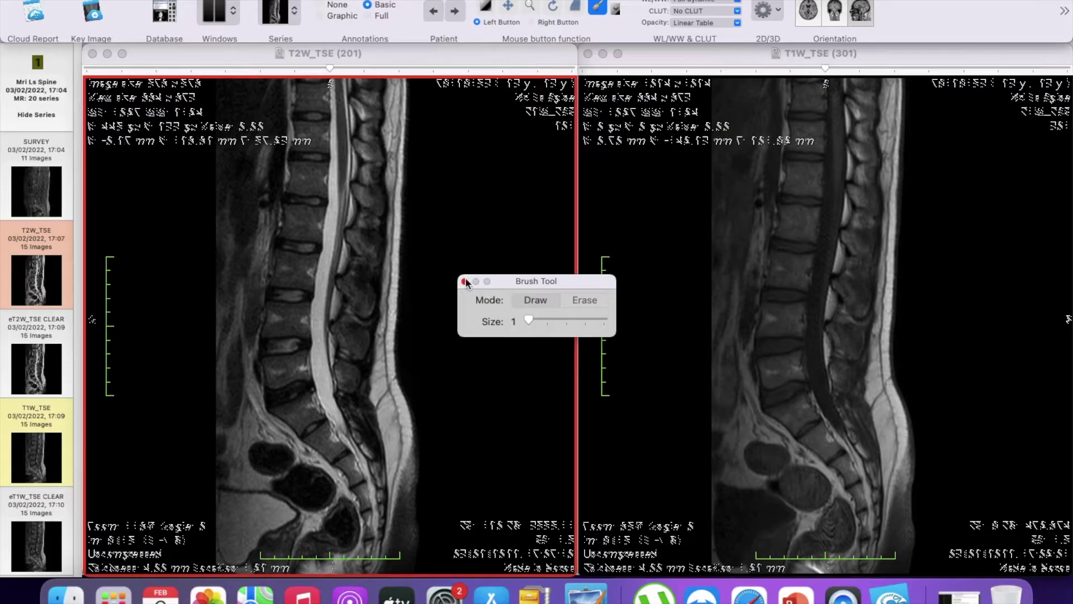
- Mark the spinal canal with red regions on both the T2 and T1 lumbar images
{"action": "left_click", "coordinate": [465, 282]}
{"action": "mouse_move", "coordinate": [446, 170]}
{"action": "left_mouse_down"}
{"action": "mouse_move", "coordinate": [406, 238]}
{"action": "mouse_move", "coordinate": [344, 240]}
{"action": "mouse_move", "coordinate": [337, 227]}
{"action": "mouse_move", "coordinate": [348, 213]}
{"action": "left_mouse_up"}
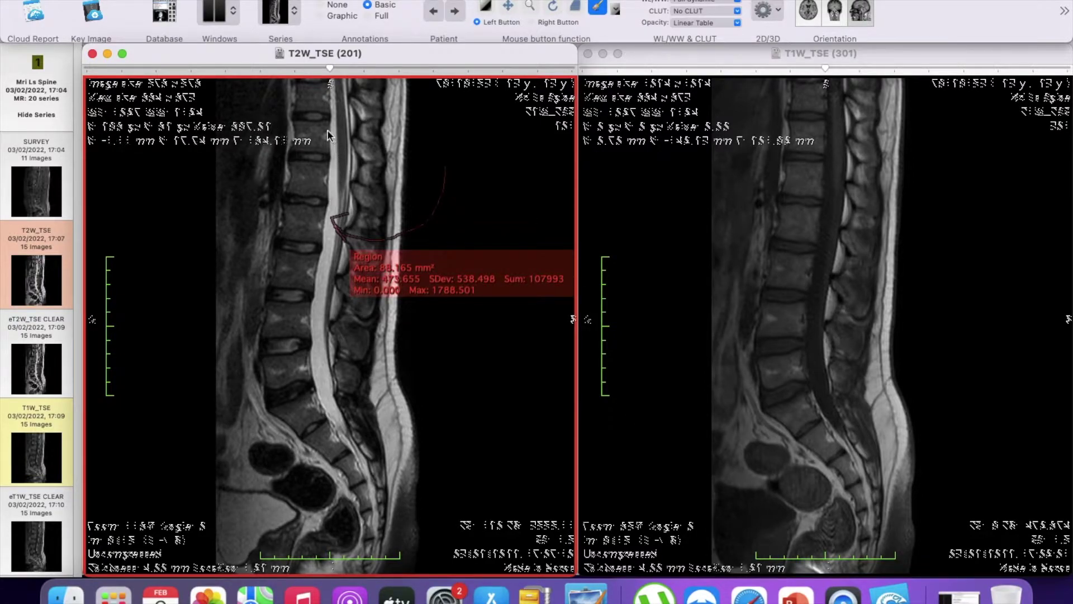
{"action": "mouse_move", "coordinate": [423, 159]}
{"action": "left_mouse_down"}
{"action": "mouse_move", "coordinate": [203, 233]}
{"action": "mouse_move", "coordinate": [472, 287]}
{"action": "mouse_move", "coordinate": [429, 172]}
{"action": "left_mouse_up"}
{"action": "left_click", "coordinate": [911, 151]}
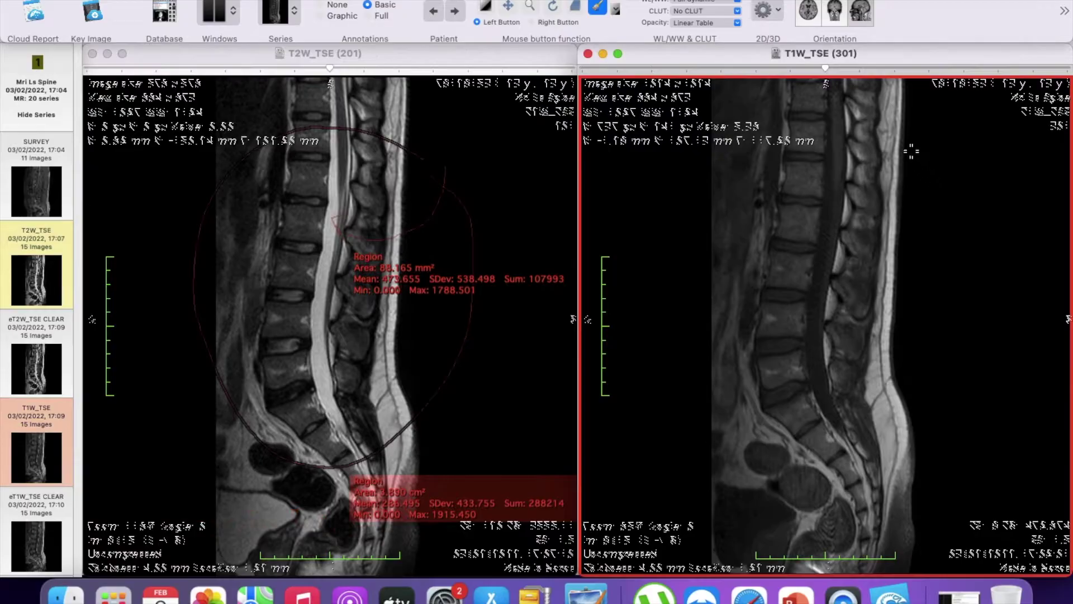
{"action": "mouse_move", "coordinate": [939, 196]}
{"action": "left_mouse_down"}
{"action": "mouse_move", "coordinate": [917, 234]}
{"action": "mouse_move", "coordinate": [826, 286]}
{"action": "mouse_move", "coordinate": [837, 267]}
{"action": "left_mouse_up"}
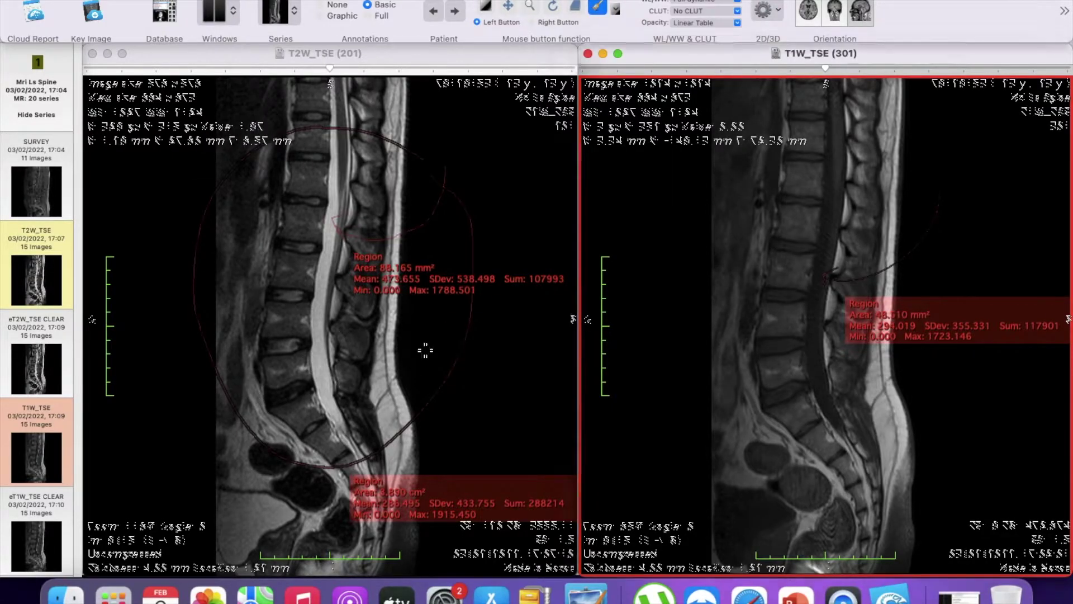
- Paste the oval region and place it on an intervertebral disc in both T2 and T1 viewers
{"action": "left_click", "coordinate": [317, 370]}
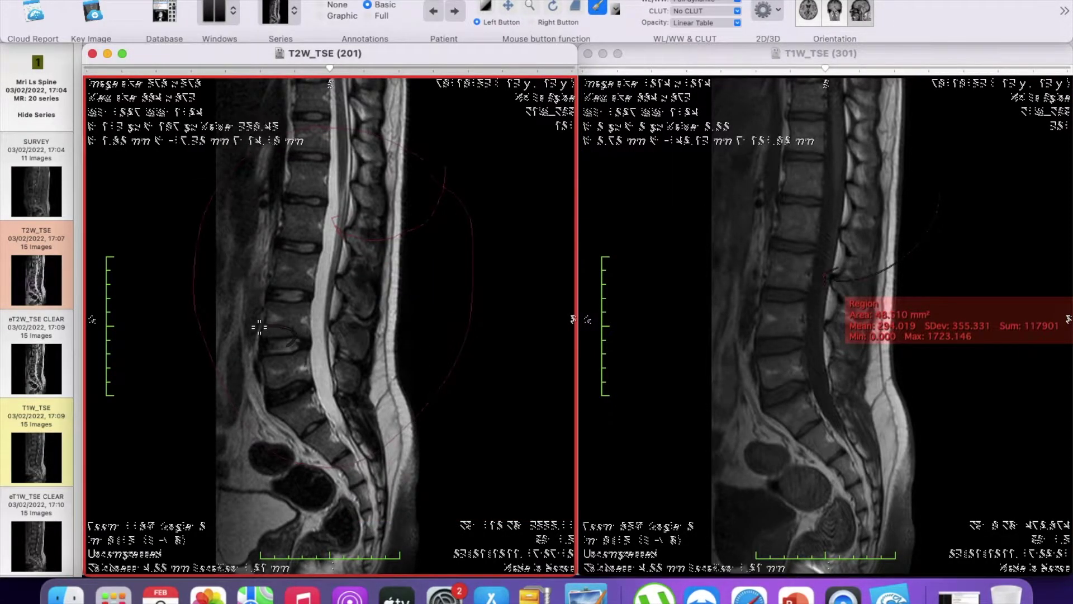
{"action": "key", "text": "super+v"}
{"action": "left_click_drag", "start_coordinate": [319, 284], "coordinate": [328, 238]}
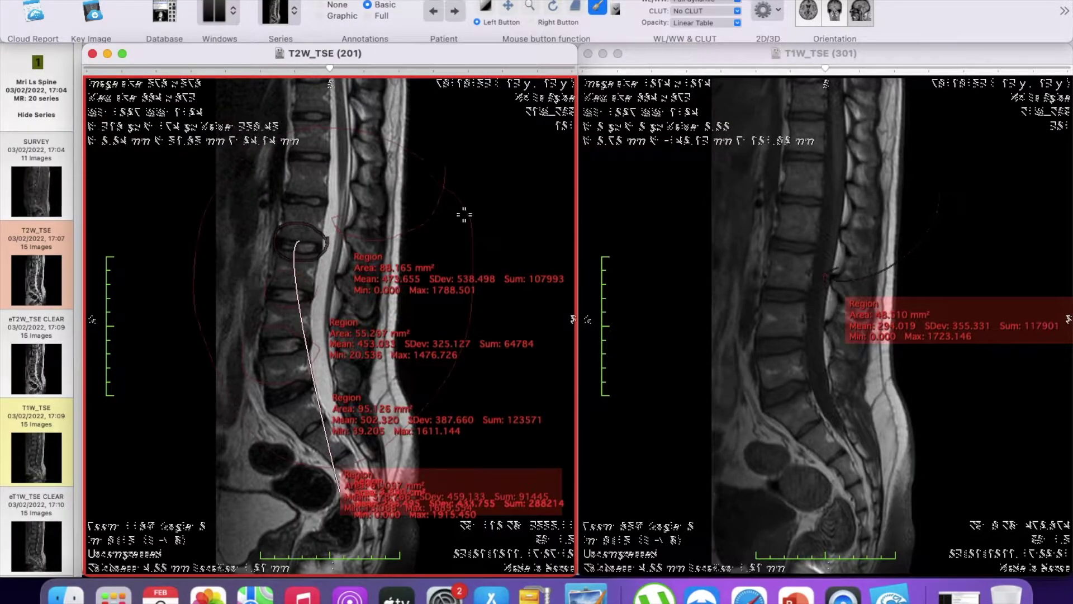
{"action": "left_click", "coordinate": [789, 222]}
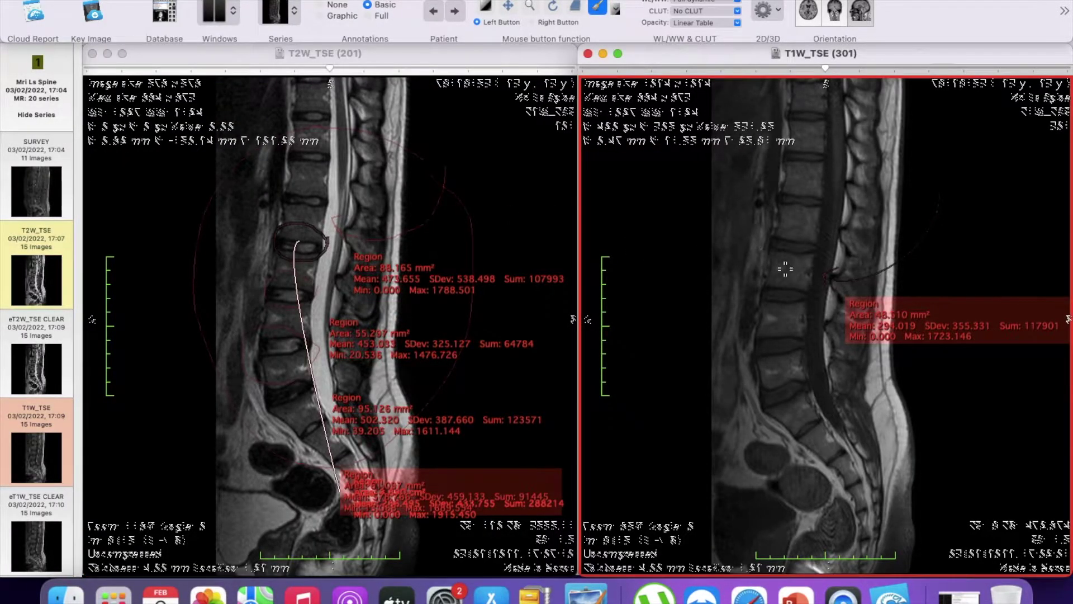
{"action": "mouse_move", "coordinate": [805, 280]}
{"action": "left_mouse_down"}
{"action": "mouse_move", "coordinate": [752, 311]}
{"action": "mouse_move", "coordinate": [810, 280]}
{"action": "left_mouse_up"}
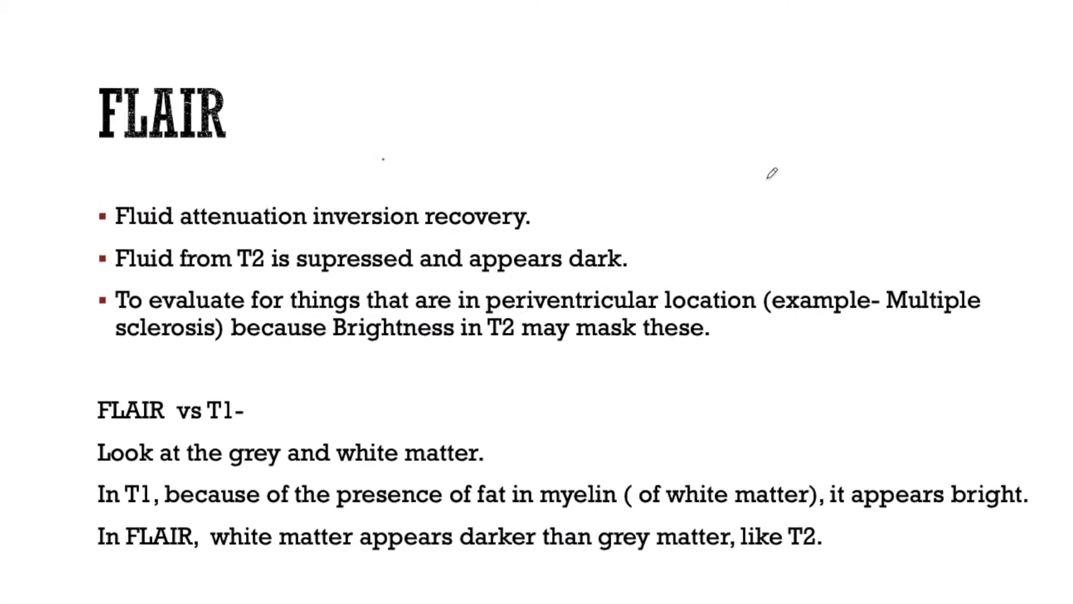
- Underline 'Fluid attenuation inversion recovery', mark T2 in red, then trace regions along the ventricle in Horos
{"action": "left_click_drag", "start_coordinate": [145, 297], "coordinate": [257, 296]}
{"action": "left_click_drag", "start_coordinate": [390, 294], "coordinate": [577, 300]}
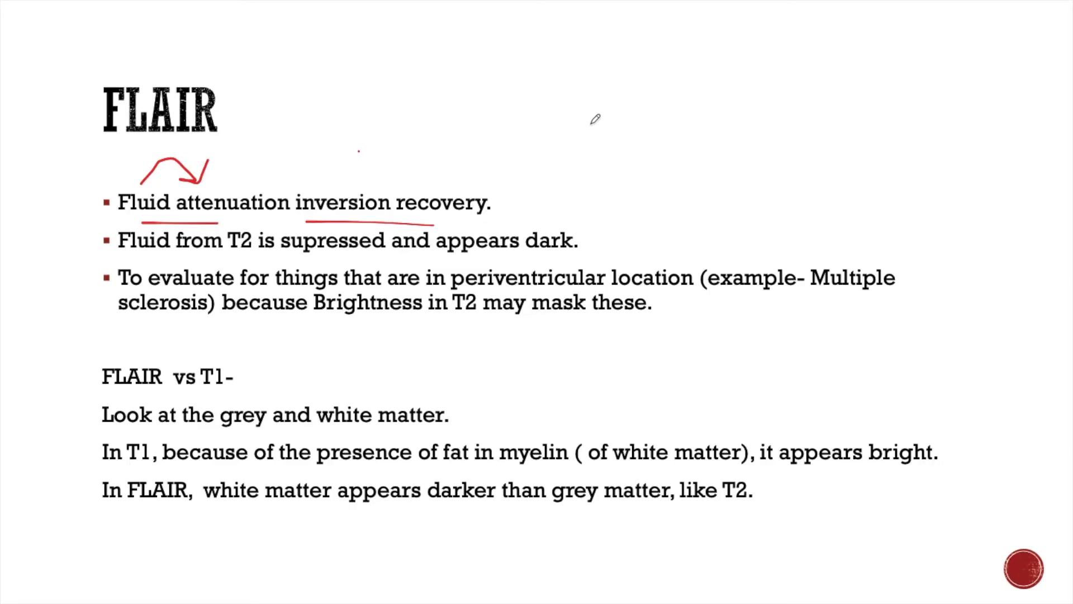
{"action": "left_click_drag", "start_coordinate": [227, 260], "coordinate": [277, 259]}
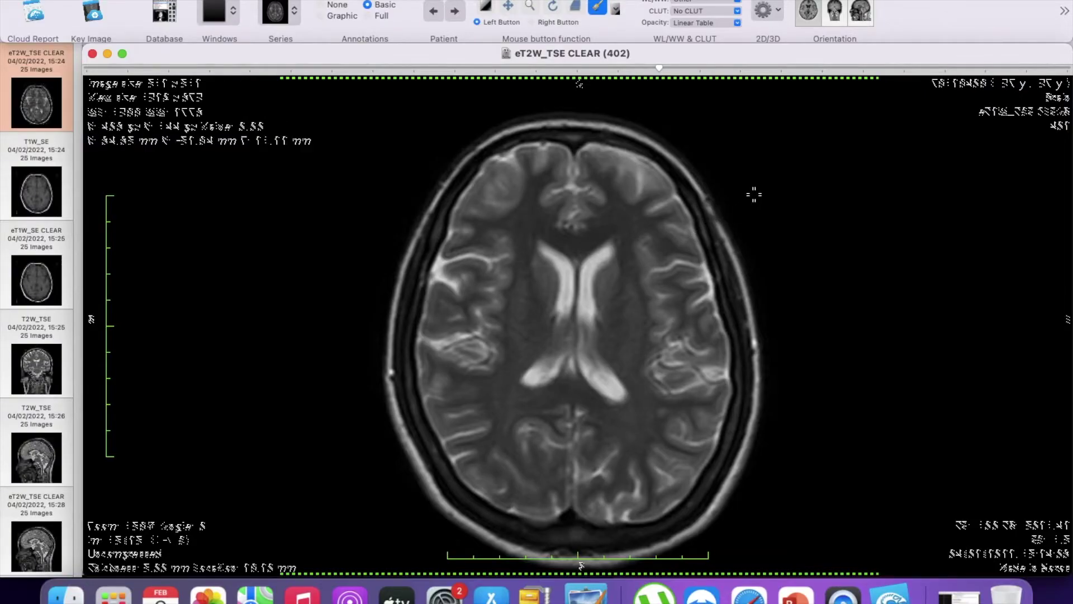
{"action": "mouse_move", "coordinate": [755, 192]}
{"action": "left_mouse_down"}
{"action": "mouse_move", "coordinate": [741, 241]}
{"action": "mouse_move", "coordinate": [611, 292]}
{"action": "left_mouse_up"}
{"action": "left_click_drag", "start_coordinate": [552, 264], "coordinate": [562, 316]}
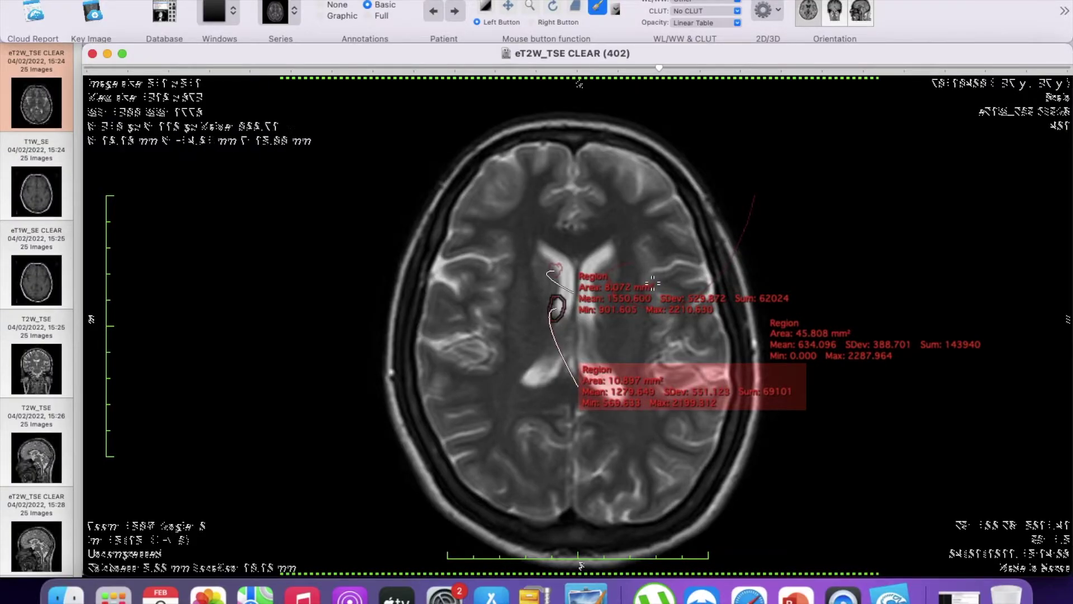
- Outline a periventricular spot beside the frontal horn with a freehand region
{"action": "mouse_move", "coordinate": [660, 206]}
{"action": "left_mouse_down"}
{"action": "mouse_move", "coordinate": [616, 258]}
{"action": "mouse_move", "coordinate": [630, 236]}
{"action": "left_mouse_up"}
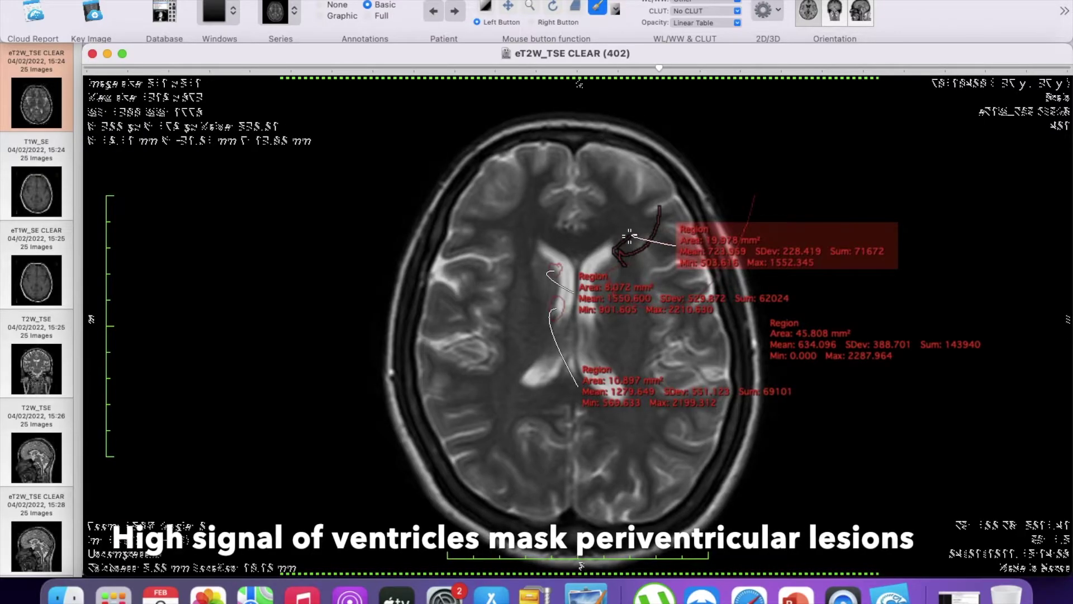